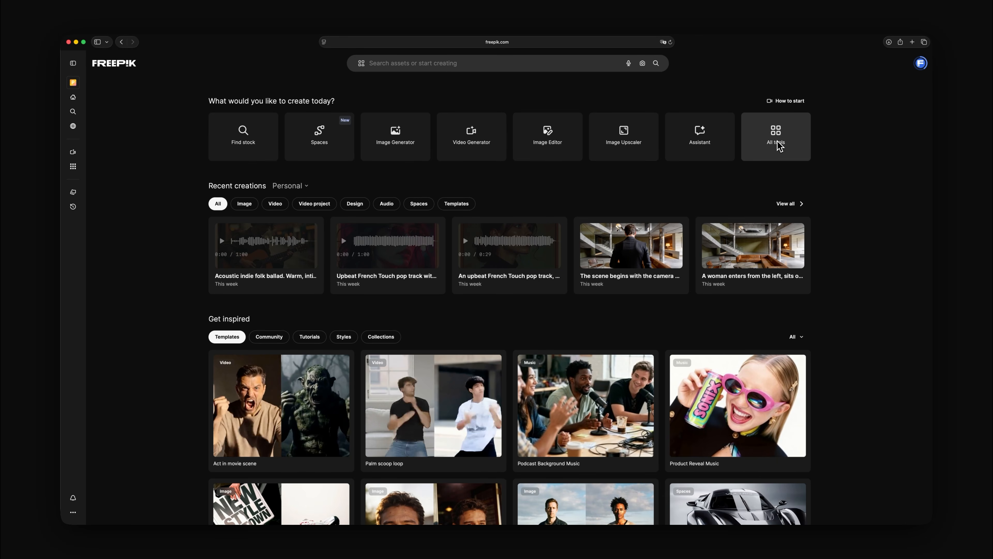
# Step: Open the Sound Effect Generator from the full list of tools
pyautogui.click(775, 137)
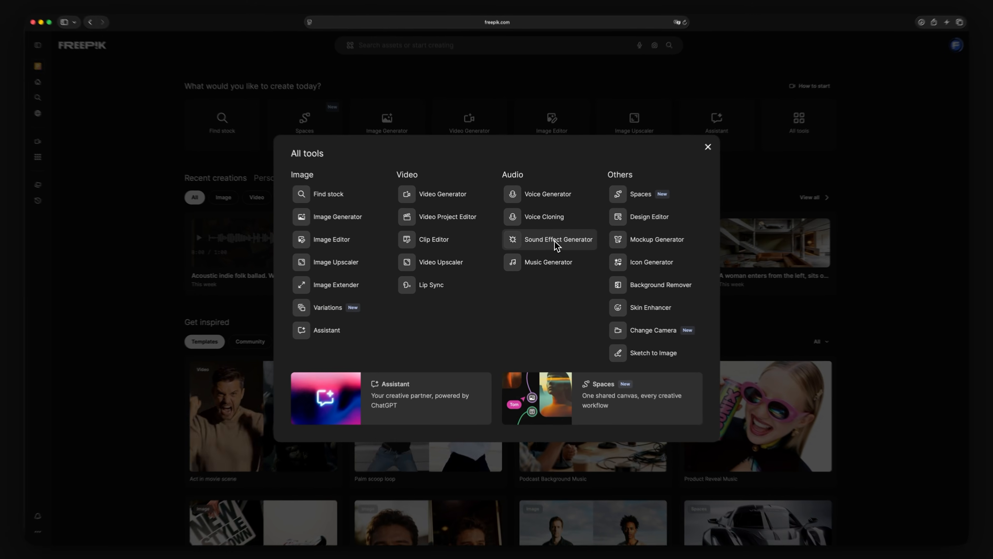
pyautogui.click(610, 205)
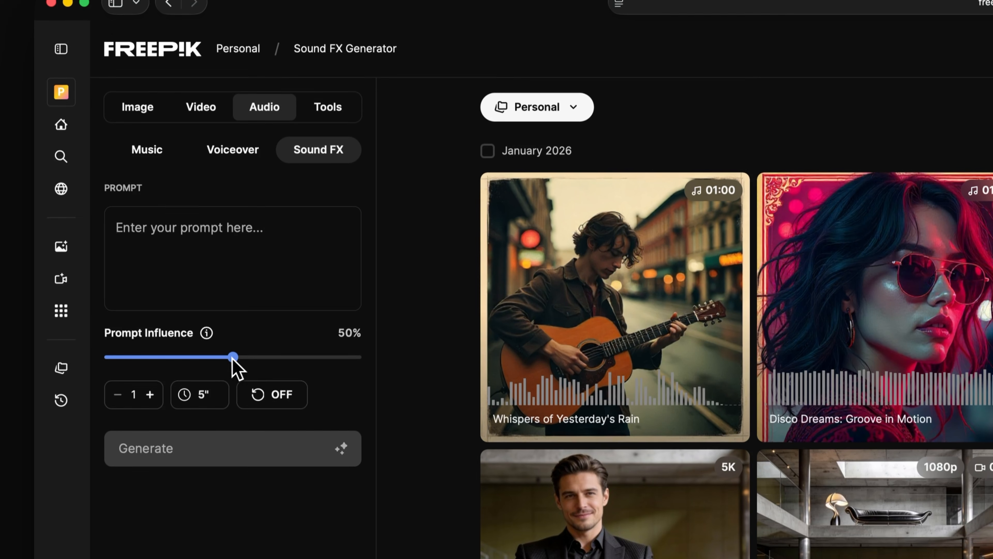
# Step: Raise the number of generated sounds to 4 and open the duration options
pyautogui.moveTo(233, 398)
pyautogui.mouseDown()
pyautogui.moveTo(177, 398)
pyautogui.moveTo(230, 399)
pyautogui.mouseUp()
pyautogui.click(150, 386)
pyautogui.click(149, 387)
pyautogui.click(150, 387)
pyautogui.click(200, 358)
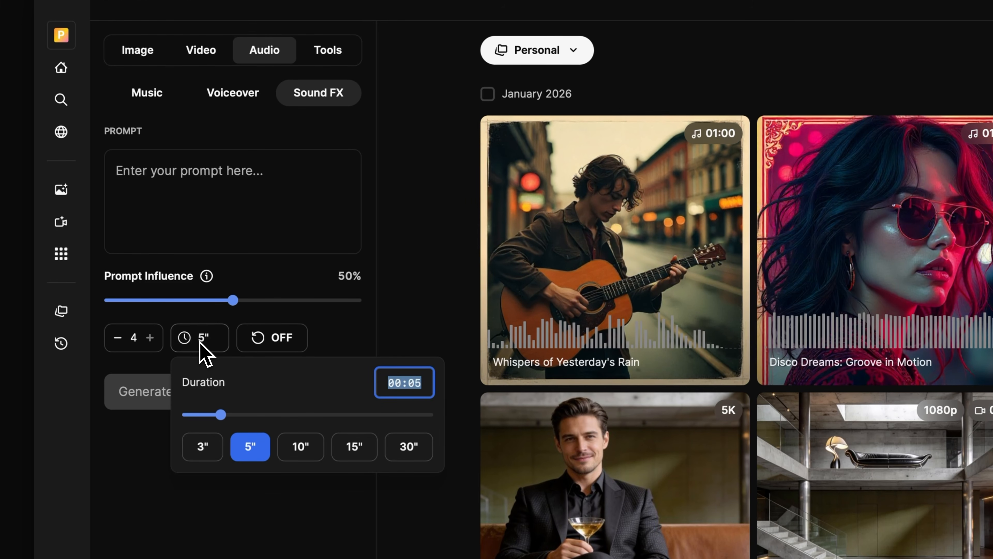
# Step: Turn looping on and set the number of generated sounds to 1
pyautogui.click(261, 340)
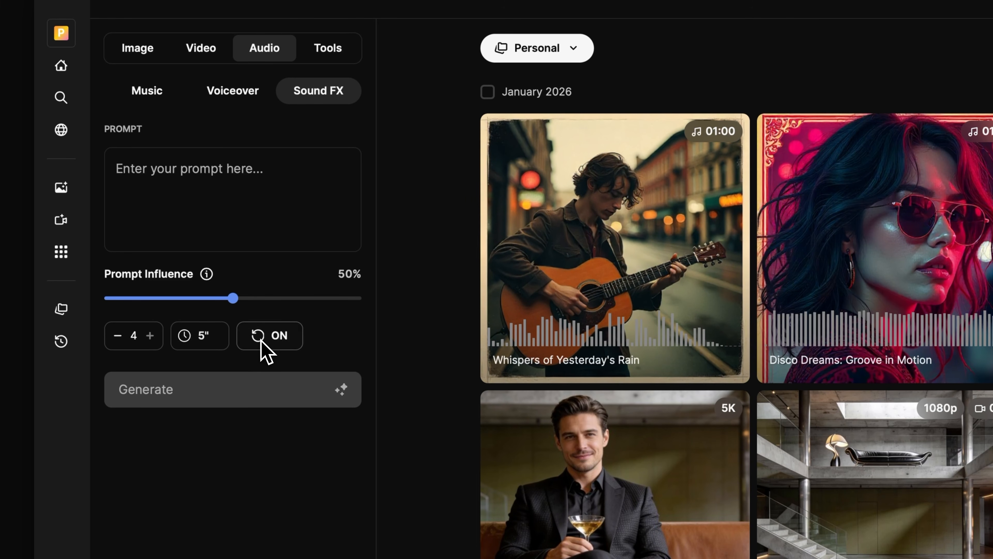
pyautogui.click(118, 335)
pyautogui.click(117, 335)
pyautogui.click(125, 338)
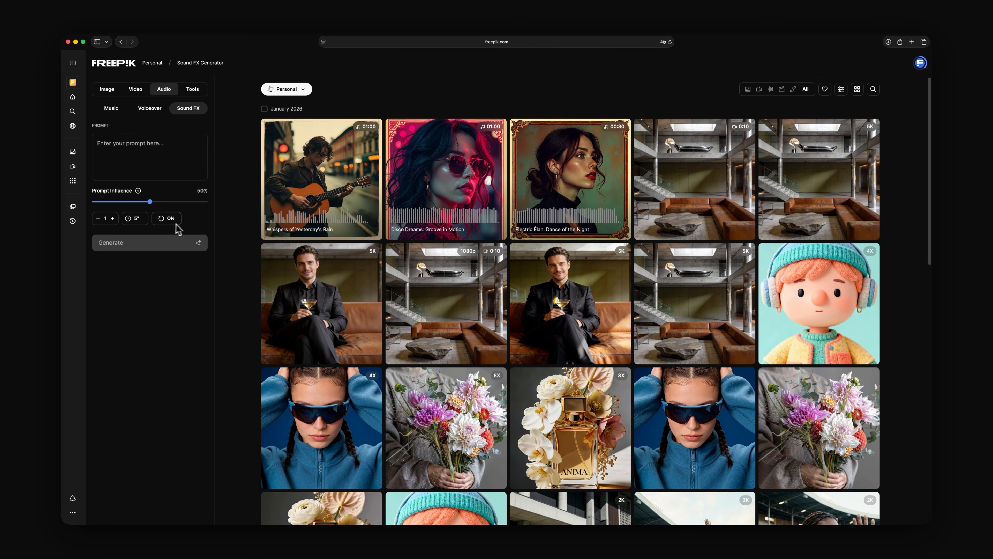
# Step: Try the prompt "A dramatic sound that tells the story of a spaceship escaping danger" and clear it again
pyautogui.click(98, 143)
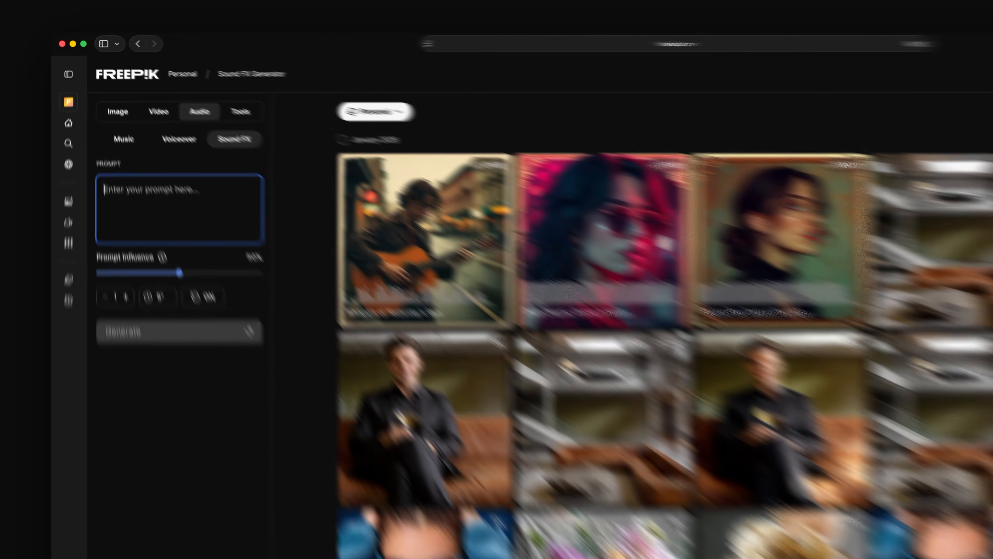
pyautogui.write('A dramatic sound that tells the story of a spaceship escaping danger')
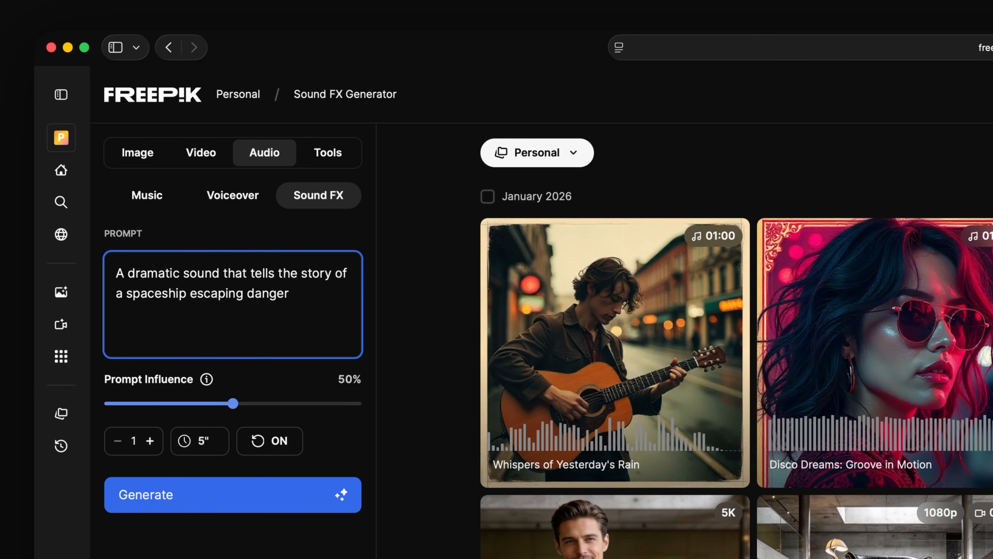
pyautogui.moveTo(263, 303); pyautogui.dragTo(118, 275)
pyautogui.press('BackSpace')
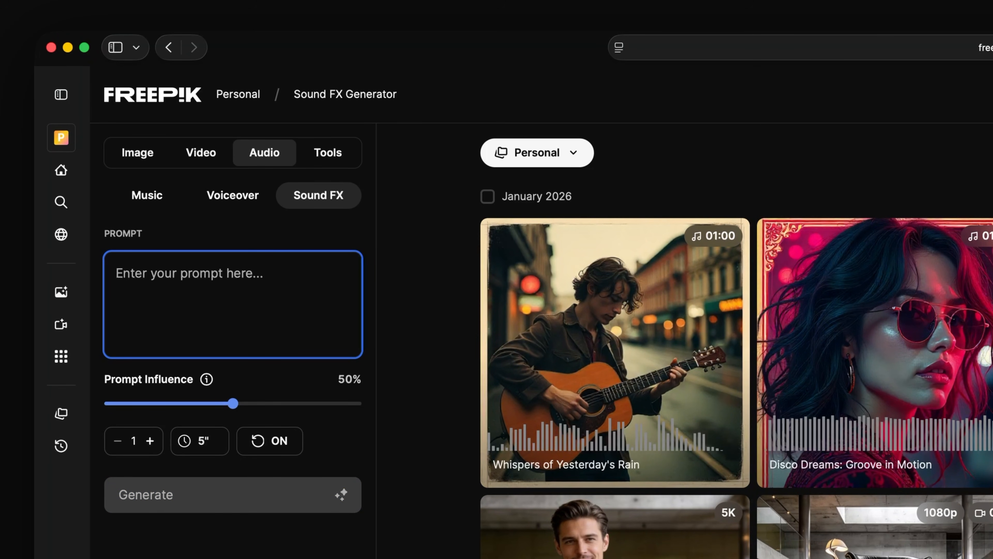
# Step: Try the prompt "Short metallic impact with a sharp attack, quick decay, and a clean, resonant tail." and clear it again
pyautogui.write('Short metallic impact with a sharp ')
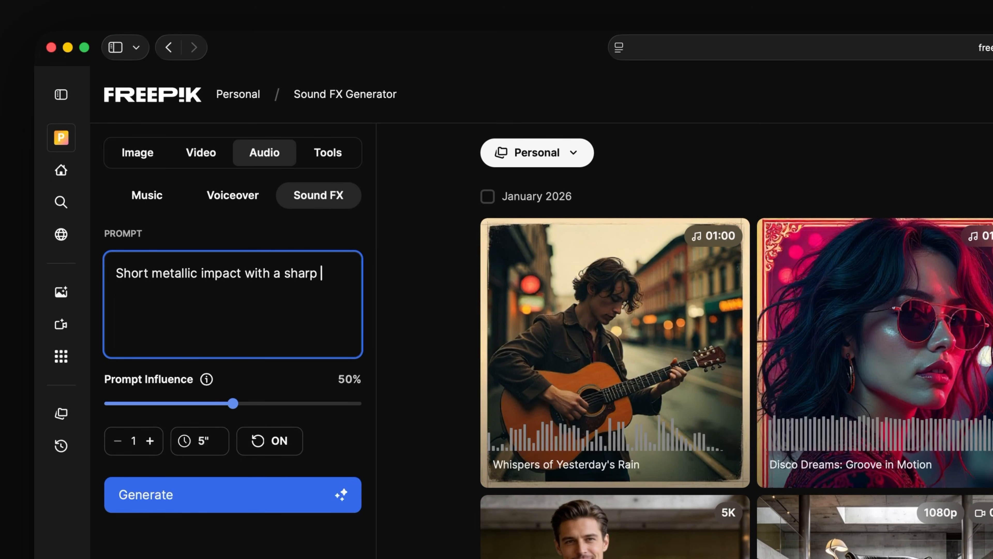
pyautogui.write('attack, quick decay, and a clean, resonant tail.')
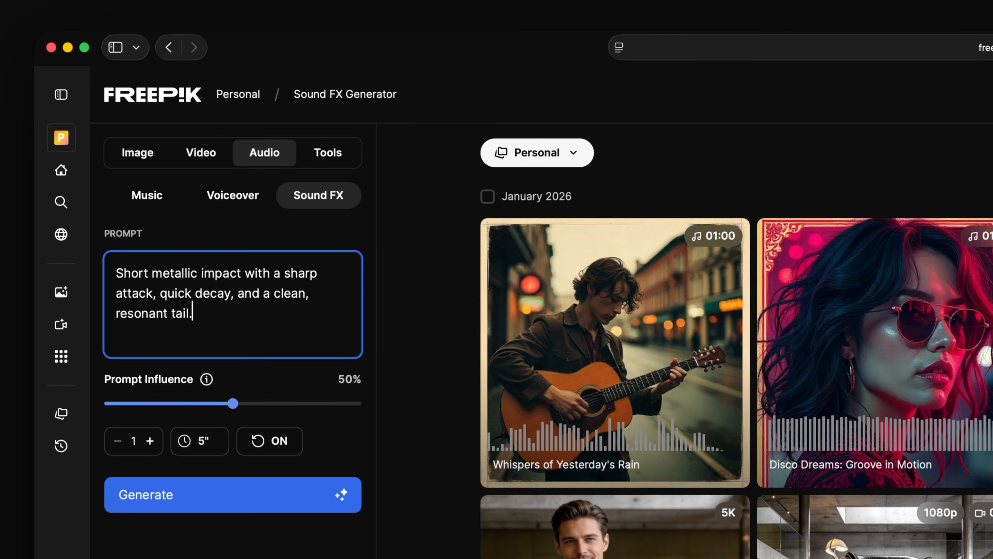
pyautogui.moveTo(195, 319); pyautogui.dragTo(110, 270)
pyautogui.press('BackSpace')
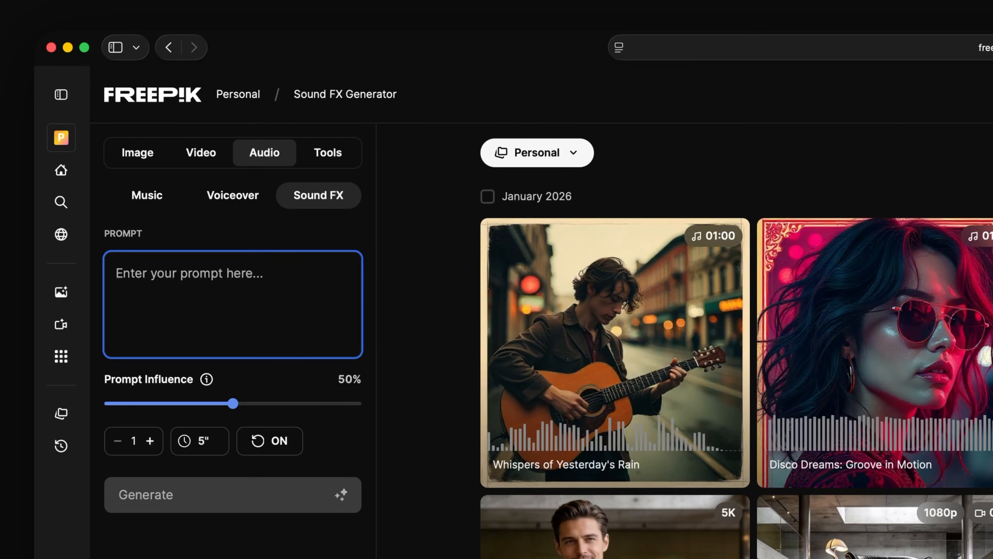
# Step: Enter the prompt "car drifting" and set the number of generated sounds to 4
pyautogui.write('car drifting')
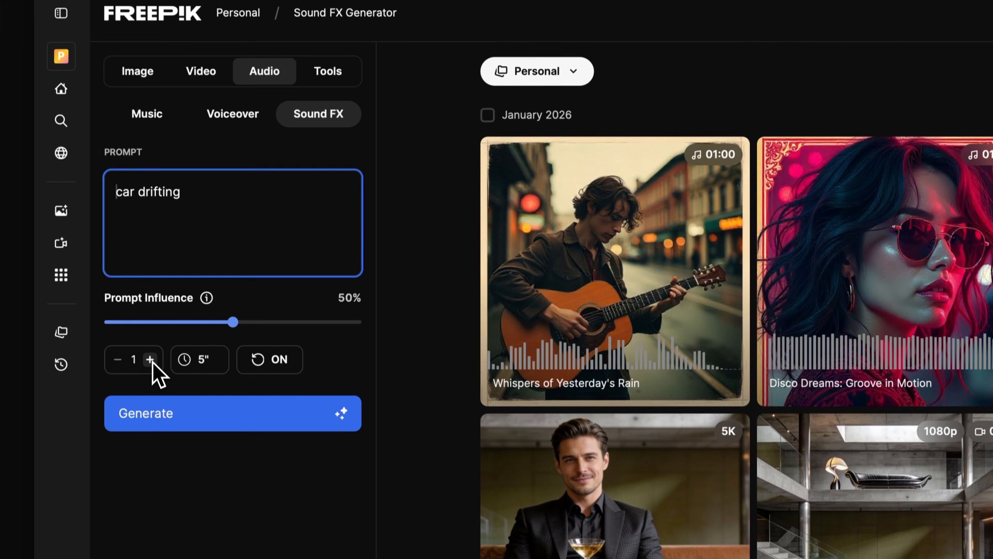
pyautogui.click(151, 441)
pyautogui.click(151, 442)
pyautogui.click(151, 441)
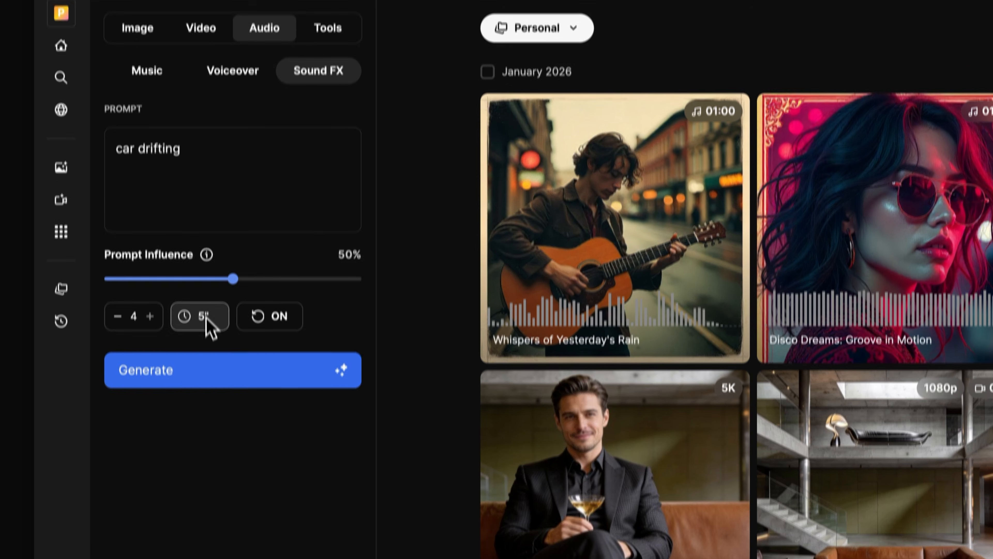
# Step: Keep the 5-second duration, turn looping off and generate the car drifting sounds
pyautogui.click(206, 349)
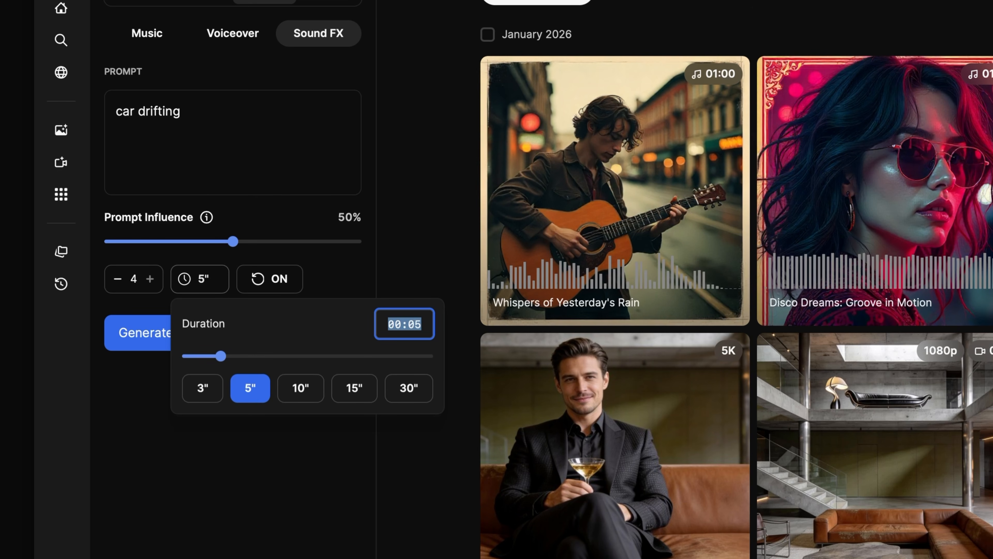
pyautogui.click(205, 279)
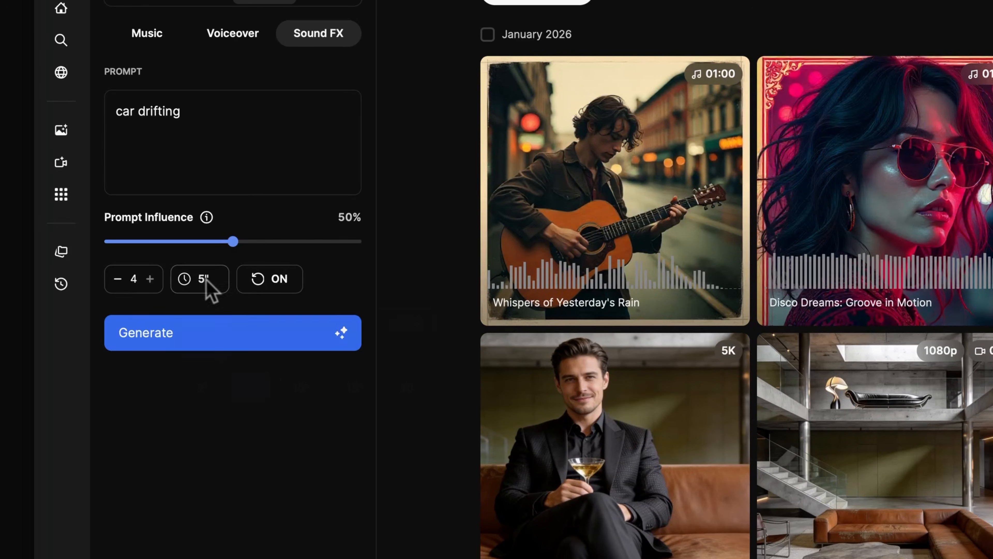
pyautogui.click(280, 287)
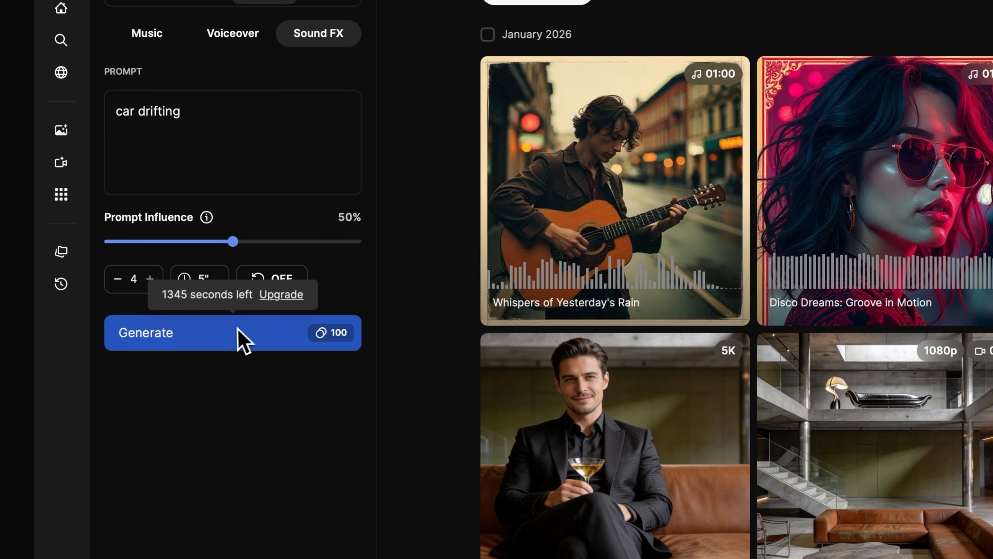
pyautogui.click(228, 336)
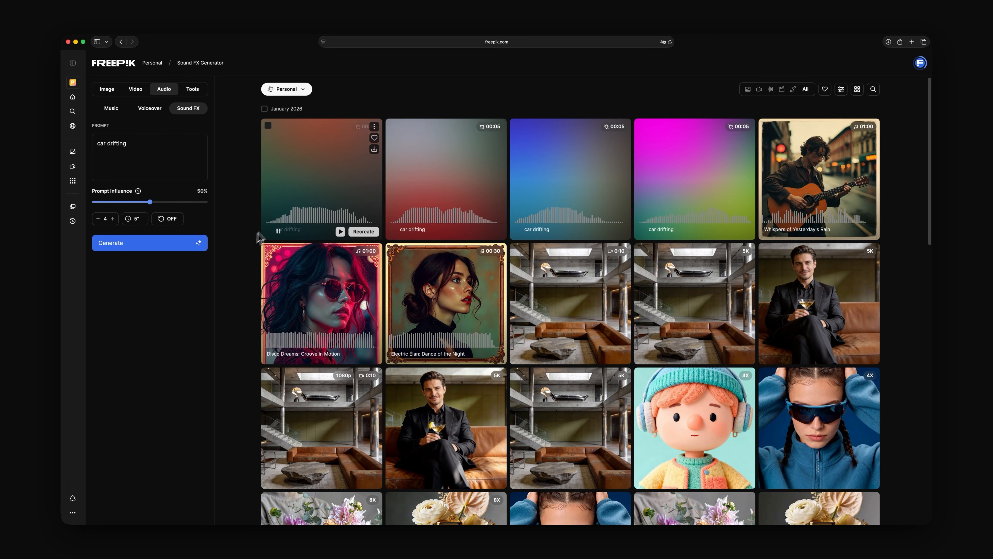
# Step: Open the first generated car drifting sound, mark it as a favourite and return to the generator
pyautogui.click(297, 186)
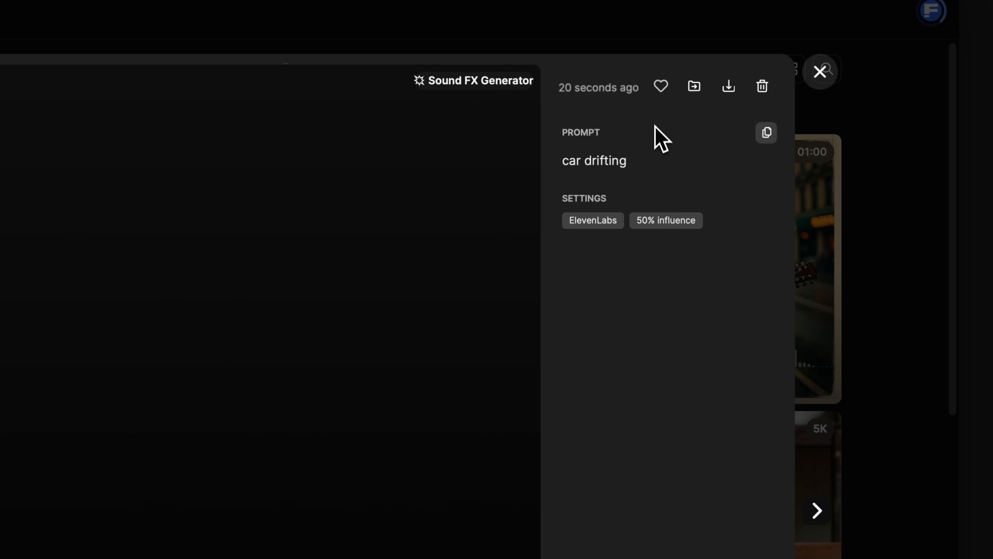
pyautogui.click(660, 87)
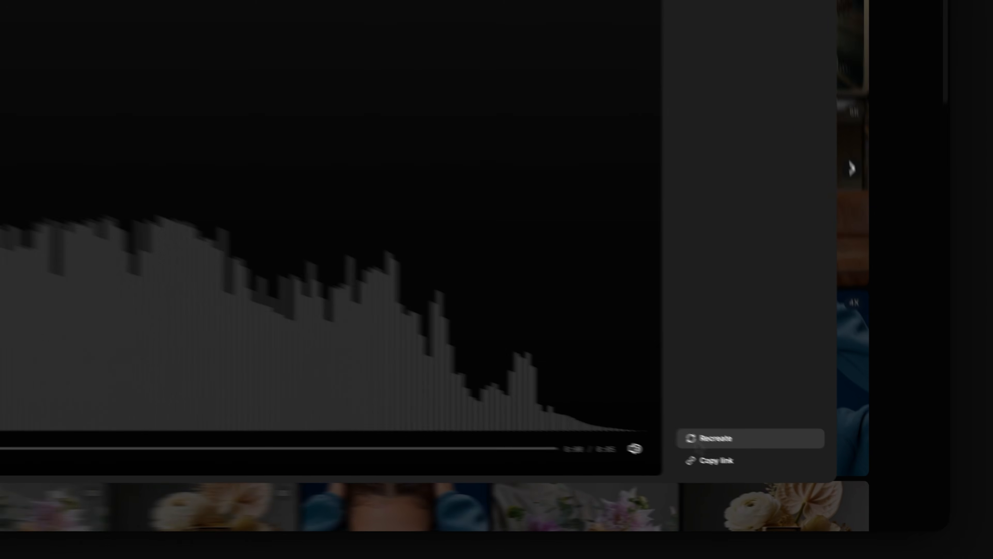
pyautogui.click(604, 407)
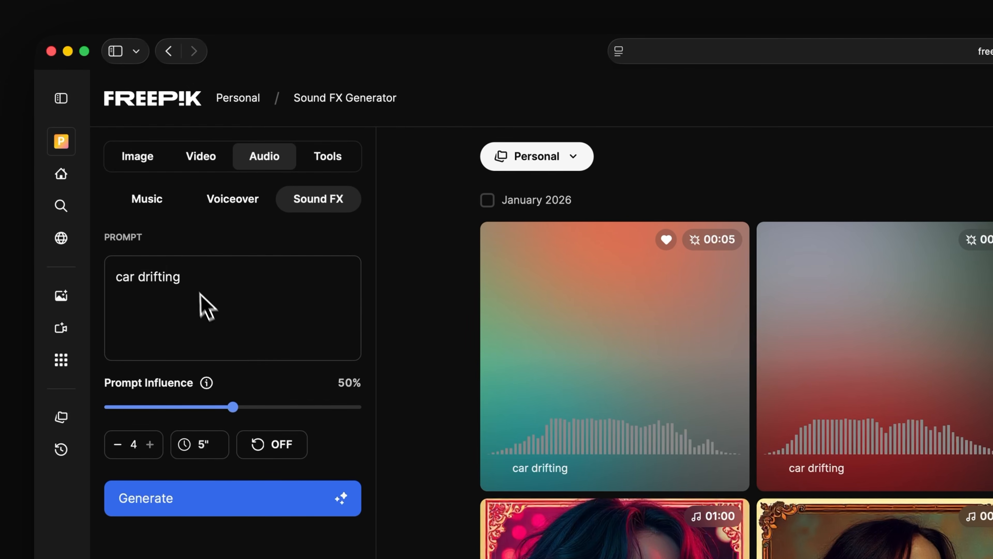
# Step: Replace the prompt with "light rain on a window, quiet room ambience."
pyautogui.moveTo(185, 284); pyautogui.dragTo(104, 273)
pyautogui.press('BackSpace')
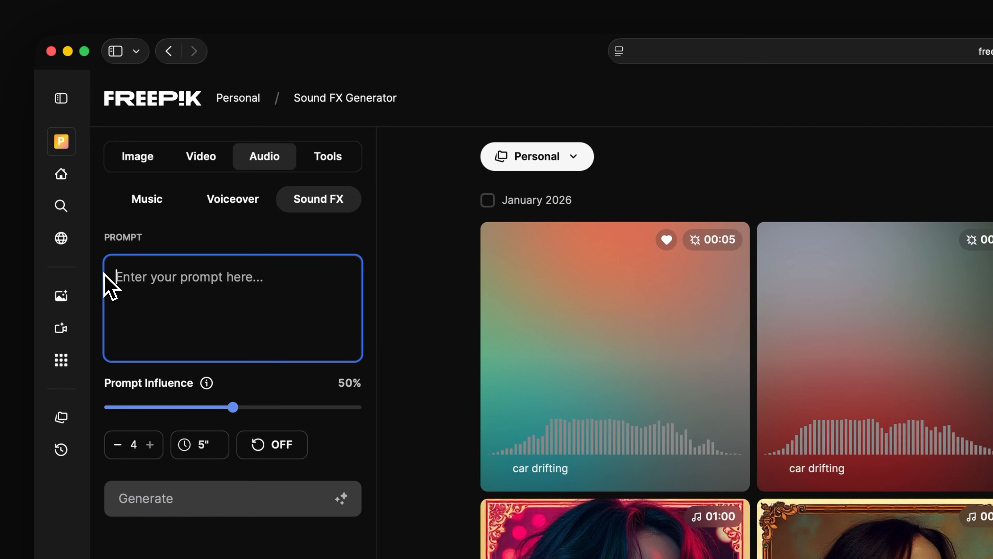
pyautogui.write('light rain on a window, quiet room ambience.')
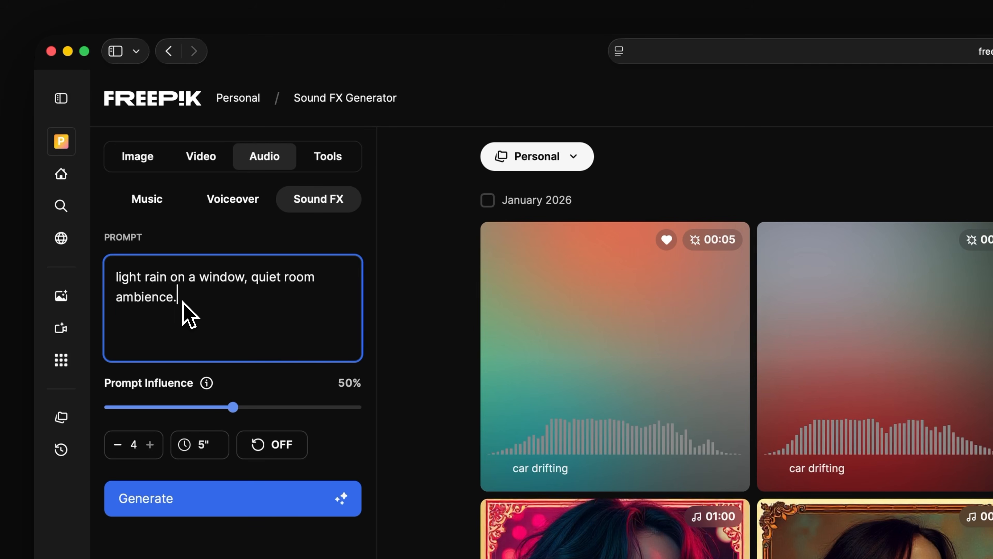
# Step: Turn looping on and set the sound duration to 10 seconds
pyautogui.click(253, 446)
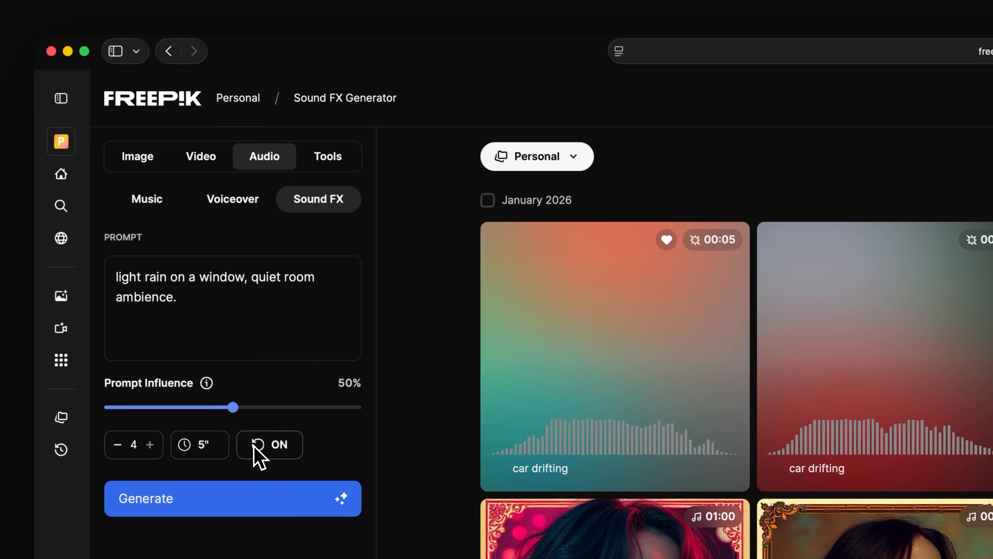
pyautogui.click(205, 449)
pyautogui.click(301, 554)
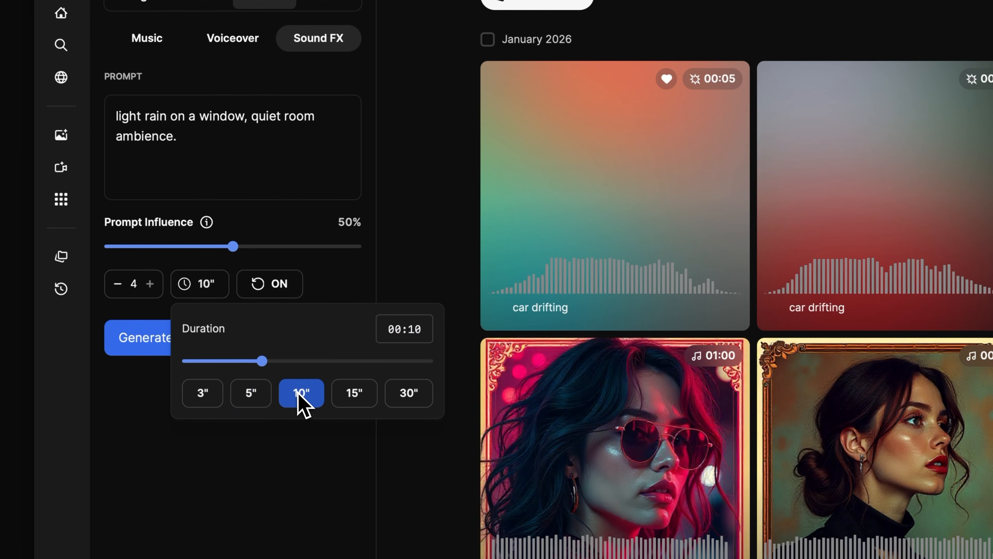
pyautogui.click(207, 287)
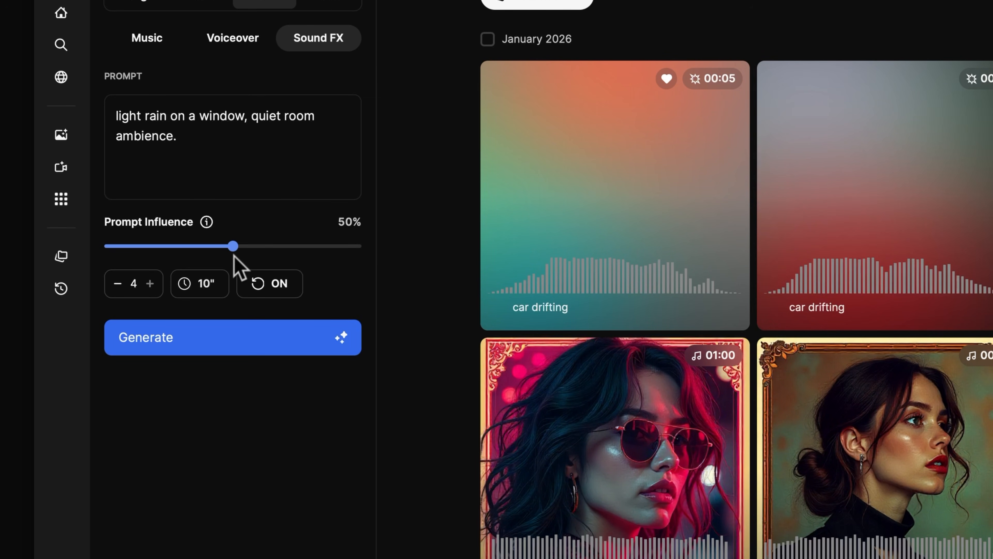
# Step: Generate the light rain sounds, play the first result and return to the generator
pyautogui.click(213, 344)
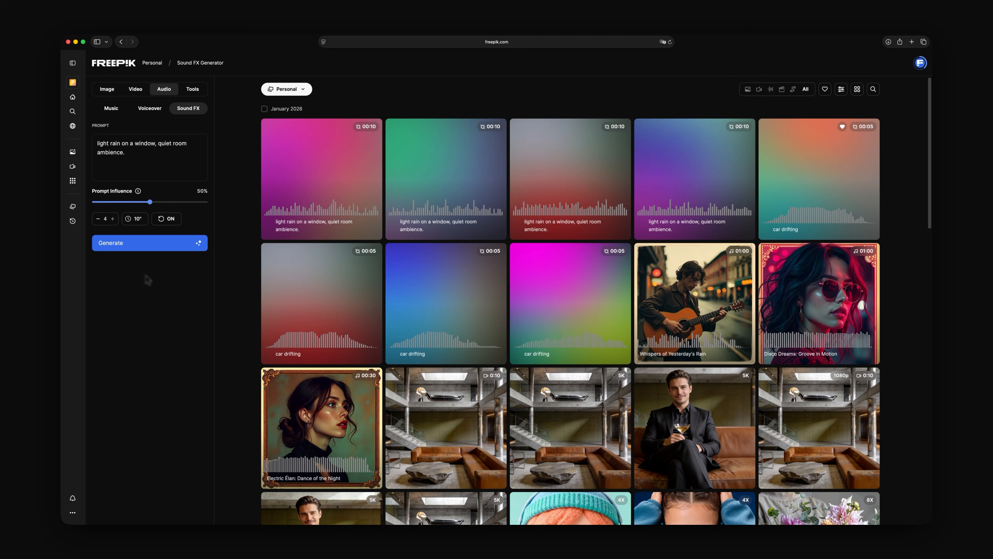
pyautogui.click(315, 184)
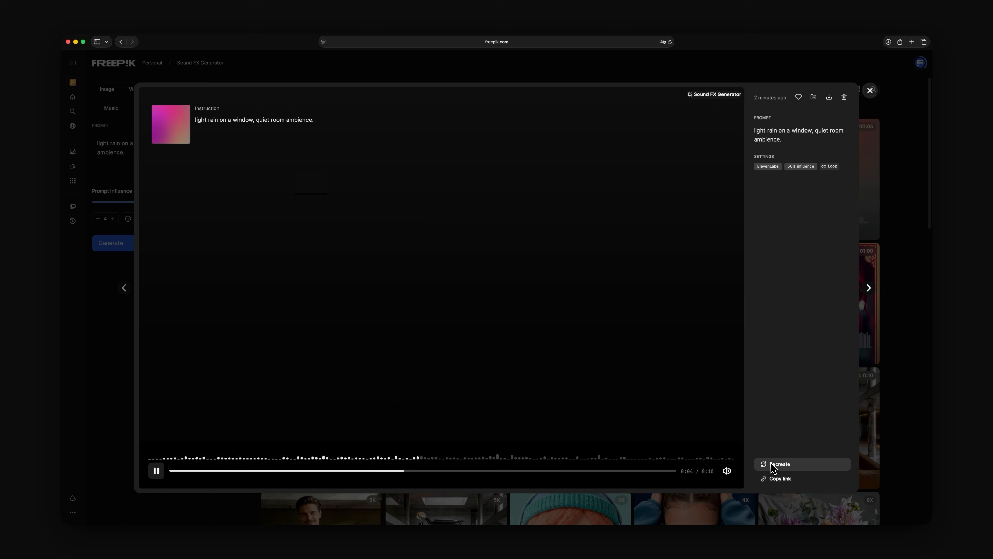
pyautogui.click(812, 506)
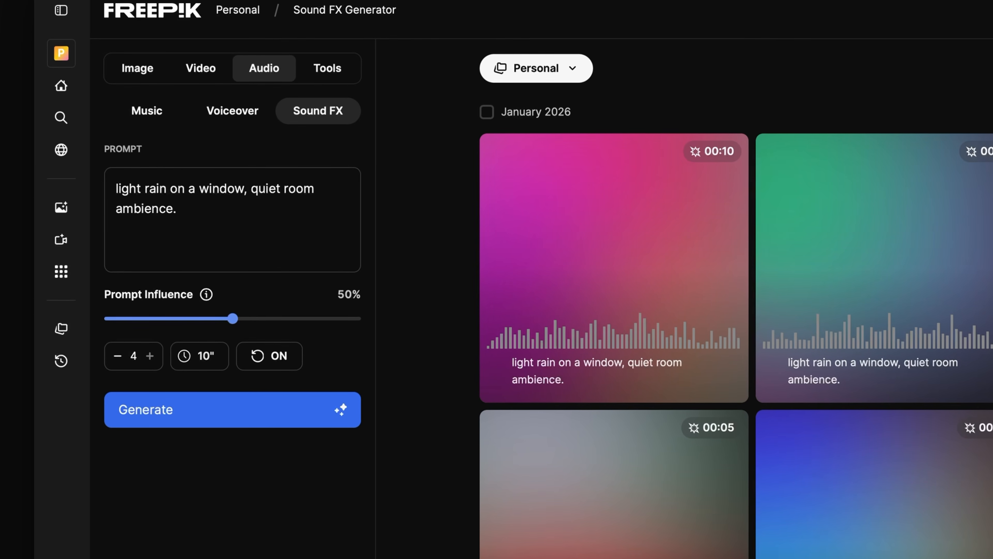
# Step: Set the duration to 5 seconds with looping off, and reduce the number of generated sounds
pyautogui.click(199, 356)
pyautogui.click(254, 433)
pyautogui.click(252, 464)
pyautogui.click(268, 355)
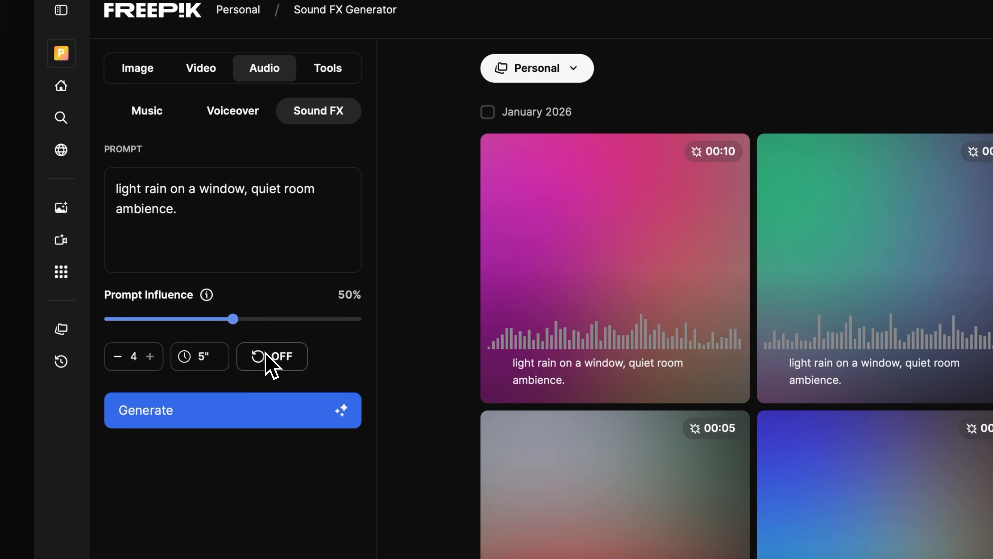
pyautogui.click(117, 356)
pyautogui.click(117, 356)
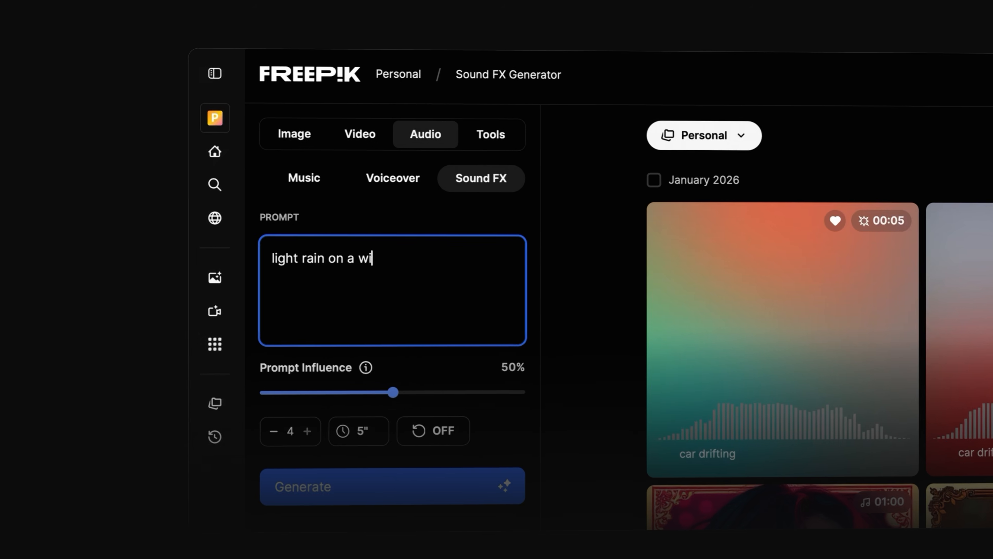
pyautogui.write('indow, quiet room ambience.')
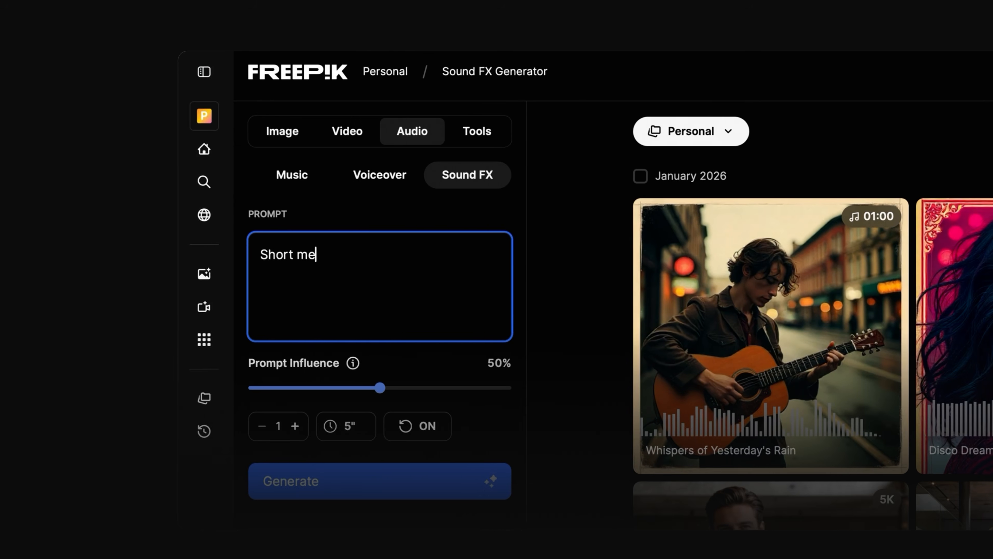
pyautogui.write('tallic impact with a sharp attack, quick decay, and a clean, resonant tail.')
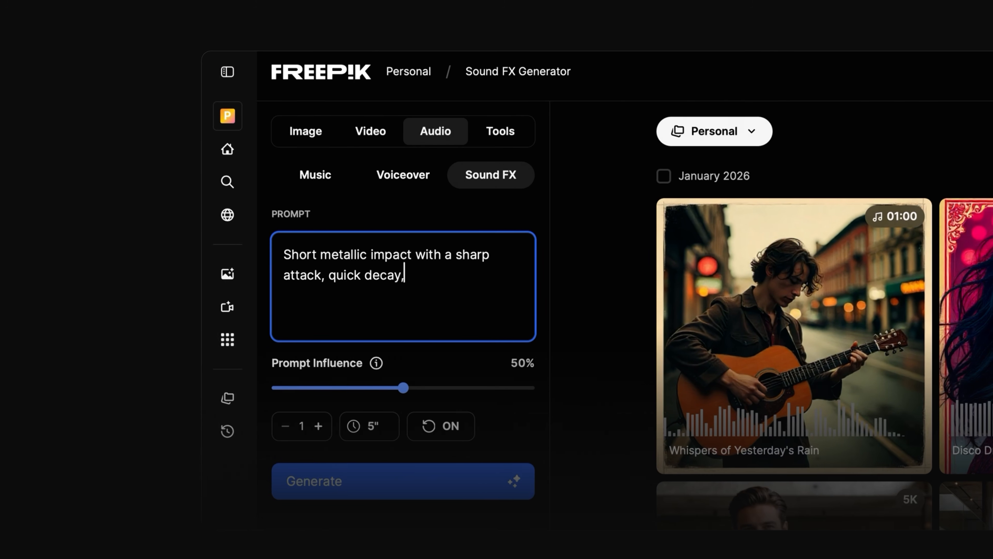